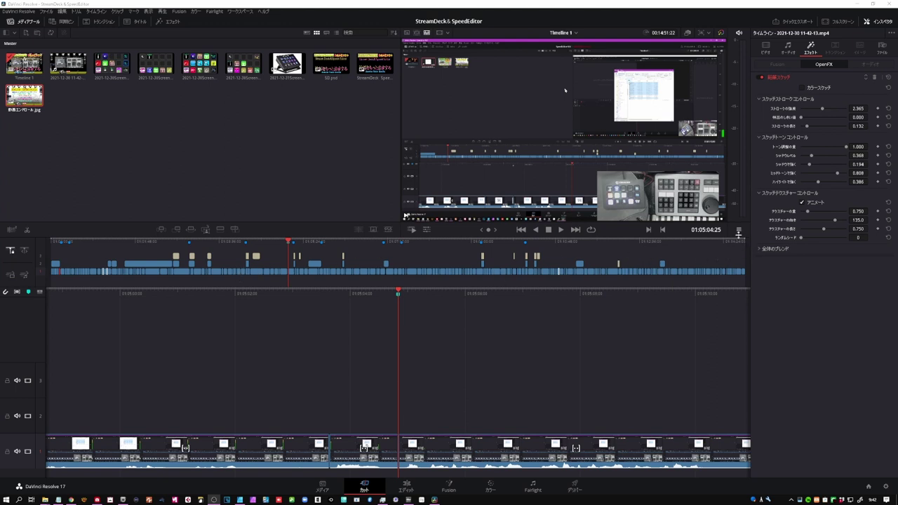
Step: Drag the viewer–timeline divider up, then well below its starting point to enlarge the viewer and media pool
{"action": "left_click_drag", "start_coordinate": [739, 232], "coordinate": [736, 186]}
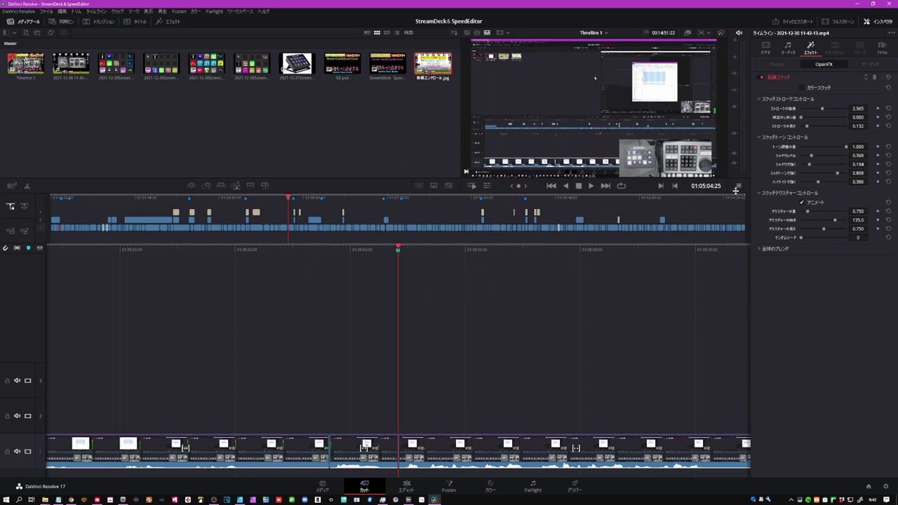
{"action": "left_click_drag", "start_coordinate": [737, 188], "coordinate": [733, 279]}
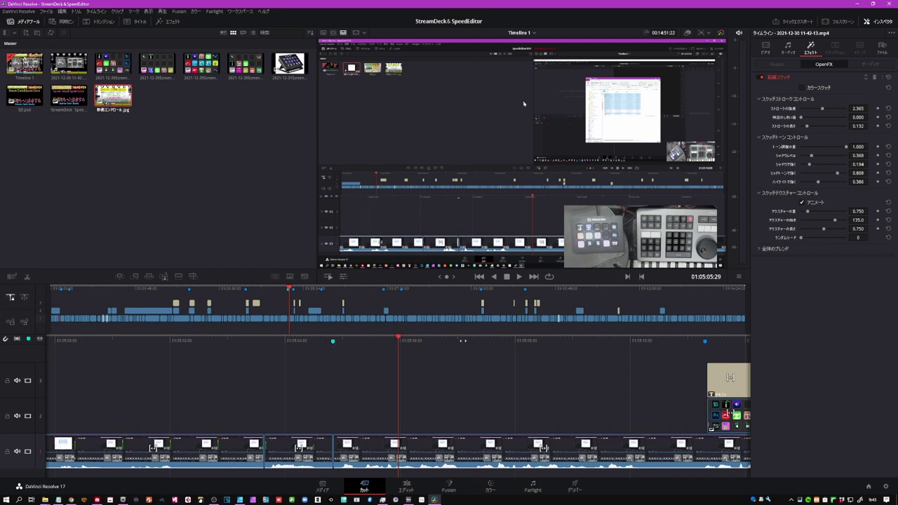
Step: Play the timeline, step back two frames, and select the nearest cut with V
{"action": "key", "text": "space"}
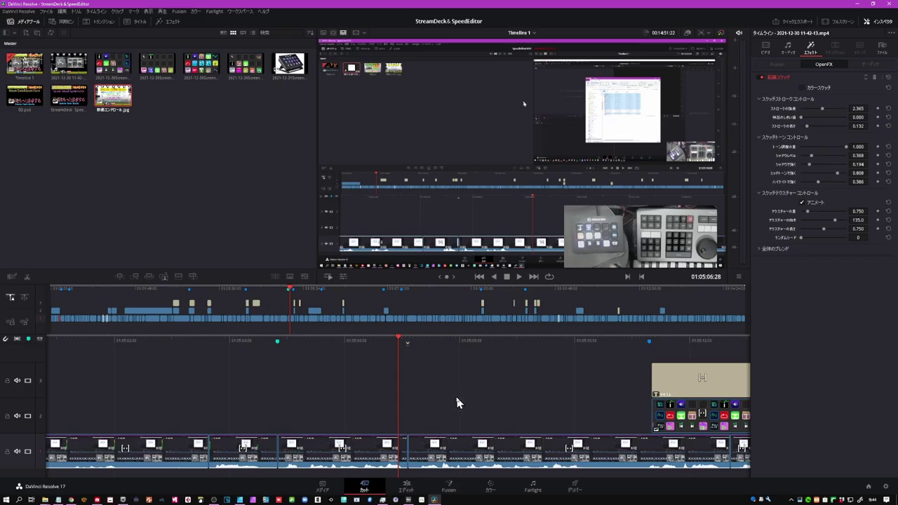
{"action": "key", "text": "Left"}
{"action": "key", "text": "Left"}
{"action": "key", "text": "Left"}
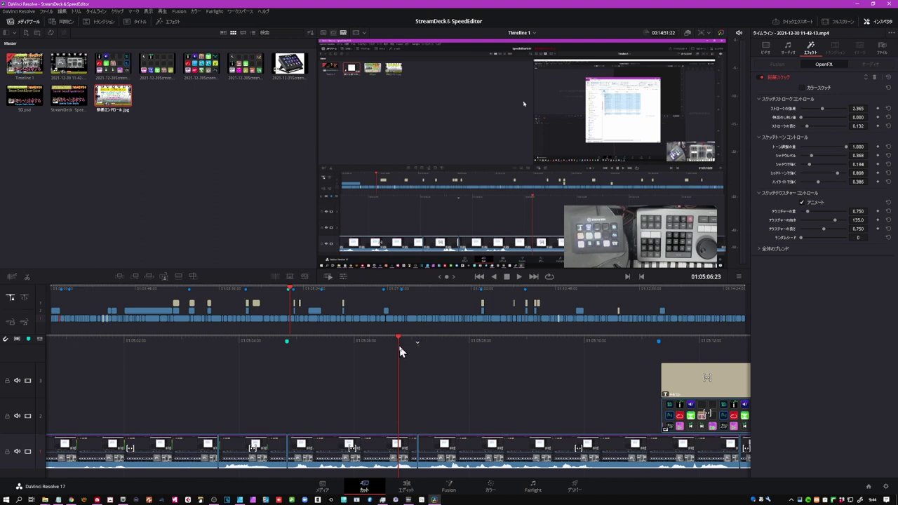
{"action": "key", "text": "Left"}
{"action": "key", "text": "Left"}
{"action": "key", "text": "Left"}
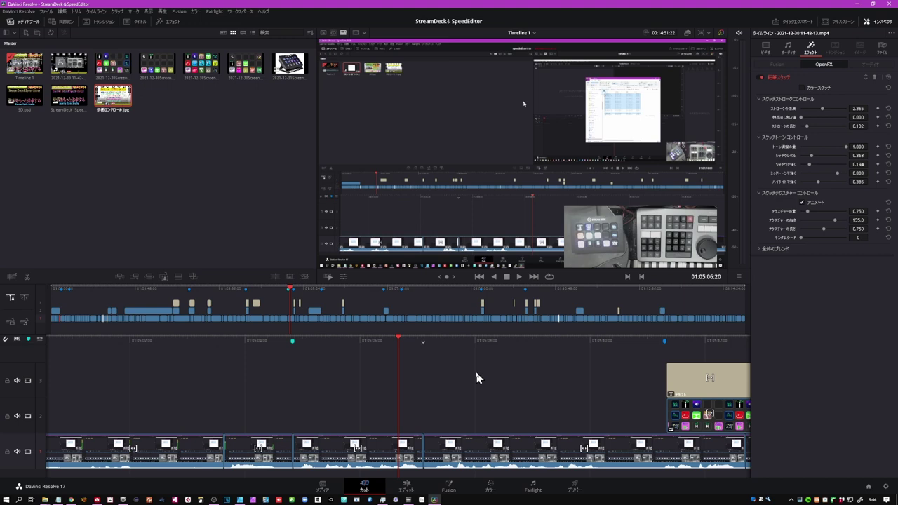
{"action": "key", "text": "v"}
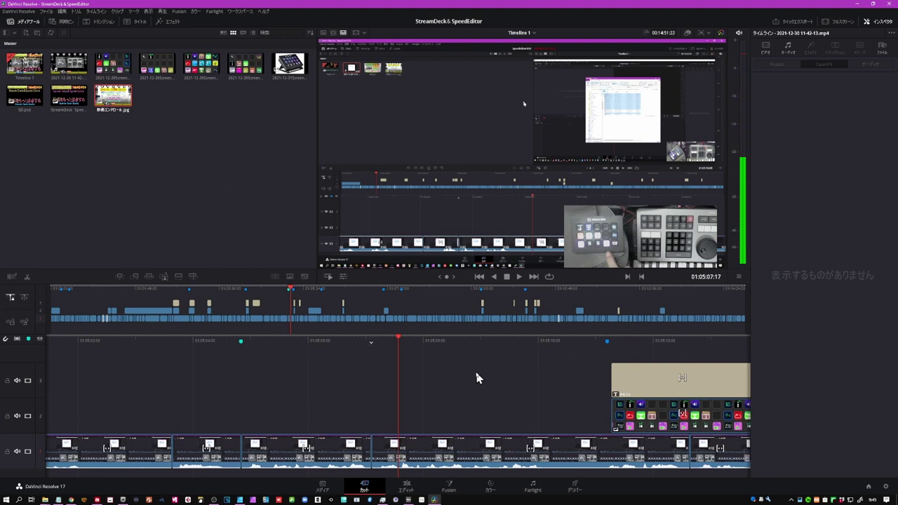
Step: Add a cross dissolve at the track 1 cut, save, and trim the dissolve shorter
{"action": "key", "text": "ctrl+t"}
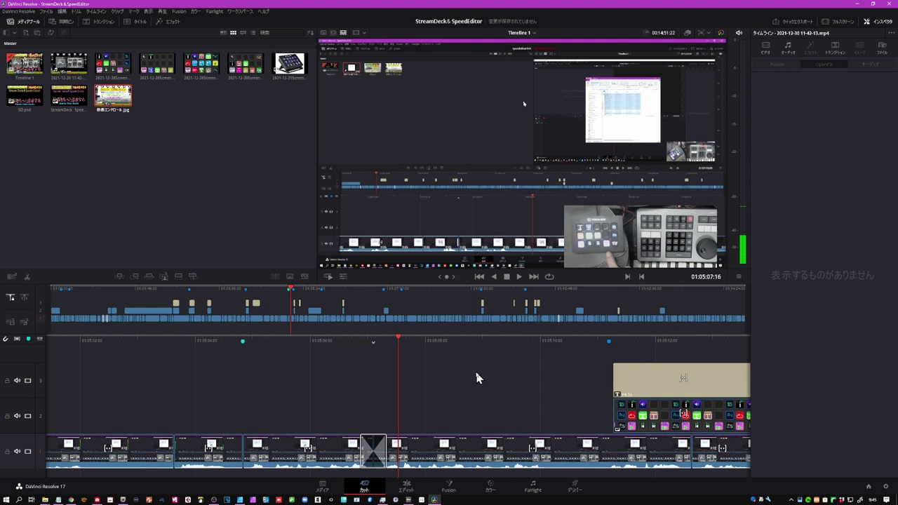
{"action": "key", "text": "ctrl+s"}
{"action": "key", "text": "v"}
{"action": "key", "text": "comma"}
{"action": "key", "text": "comma"}
{"action": "key", "text": "comma"}
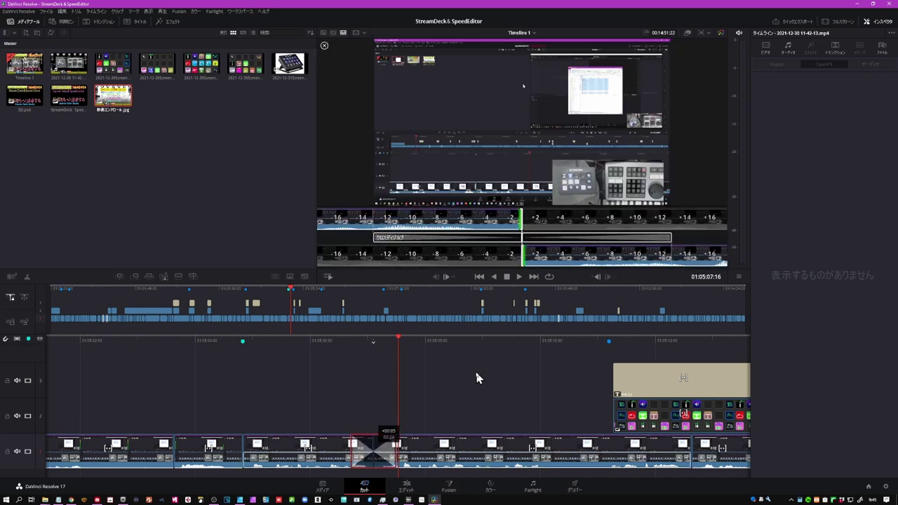
{"action": "key", "text": "Escape"}
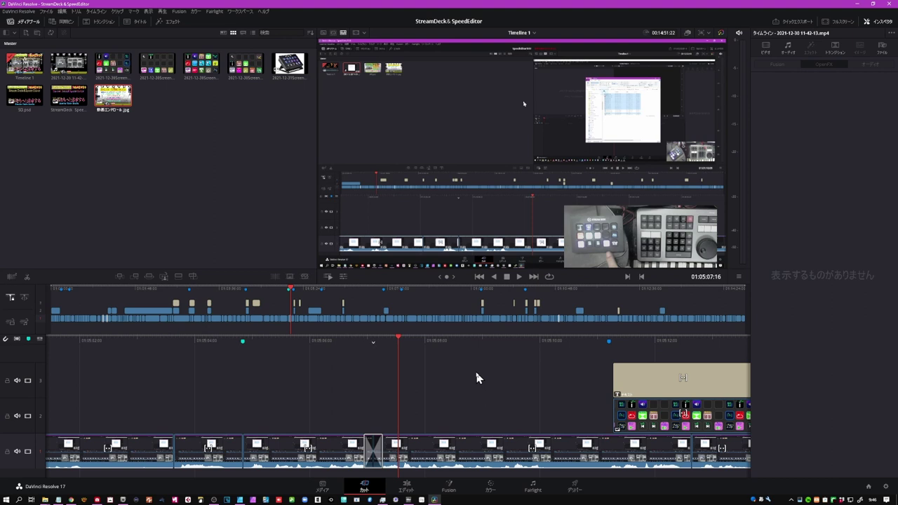
{"action": "key", "text": "ctrl+t"}
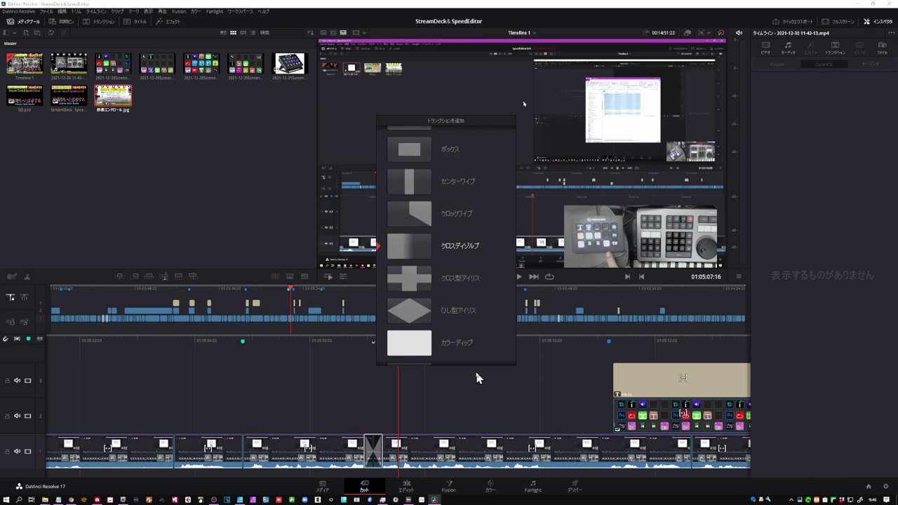
Step: Browse the transition types around Clock Wipe, then close the list with Enter
{"action": "key", "text": "Up"}
{"action": "key", "text": "Down"}
{"action": "key", "text": "Down"}
{"action": "key", "text": "Up"}
{"action": "key", "text": "Up"}
{"action": "key", "text": "Up"}
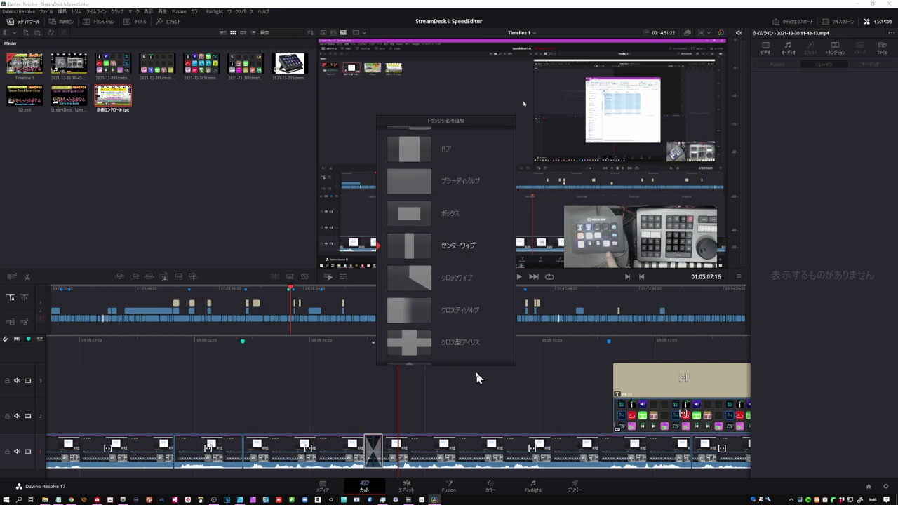
{"action": "key", "text": "Down"}
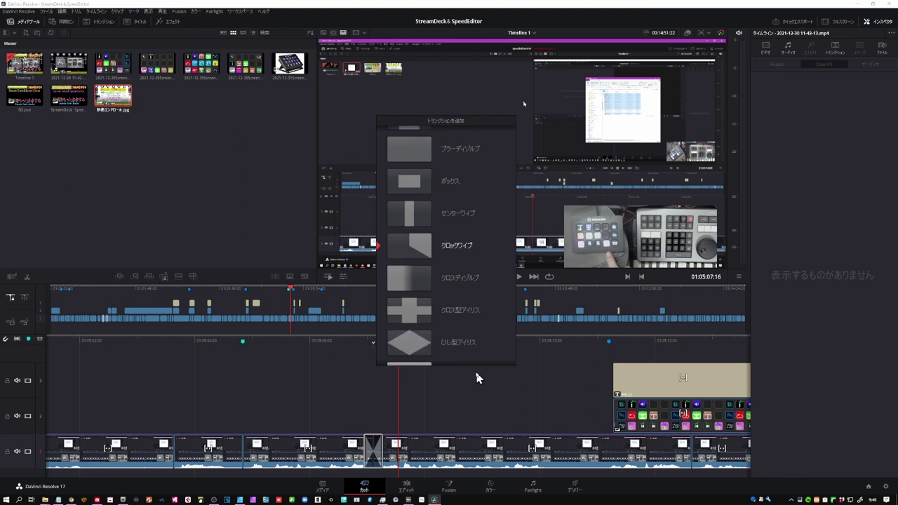
{"action": "key", "text": "Up"}
{"action": "key", "text": "Return"}
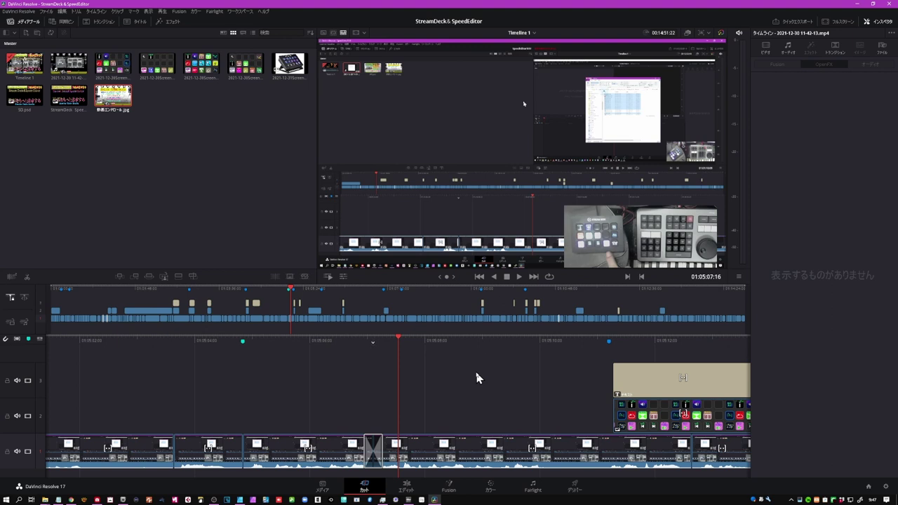
Step: Select the V3 title, park the playhead on it, and drag it right then back nearer the preceding title
{"action": "left_click", "coordinate": [343, 306]}
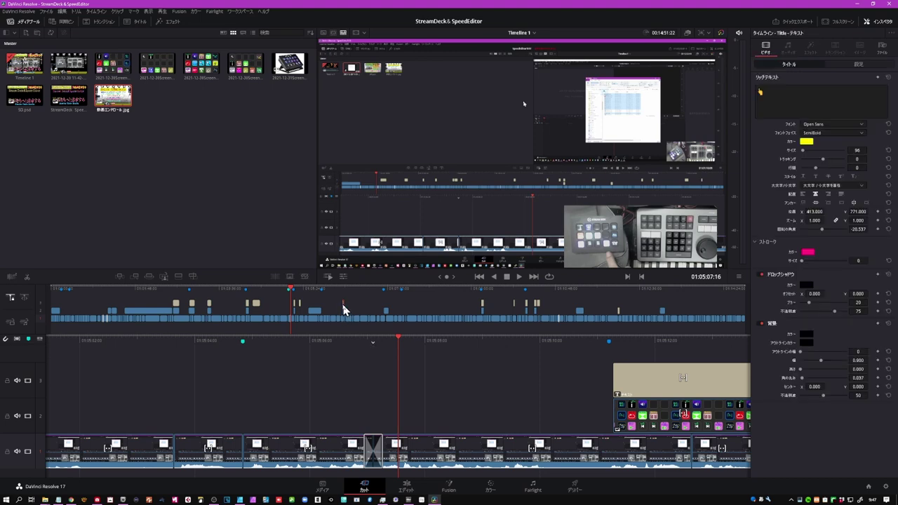
{"action": "left_click", "coordinate": [404, 321]}
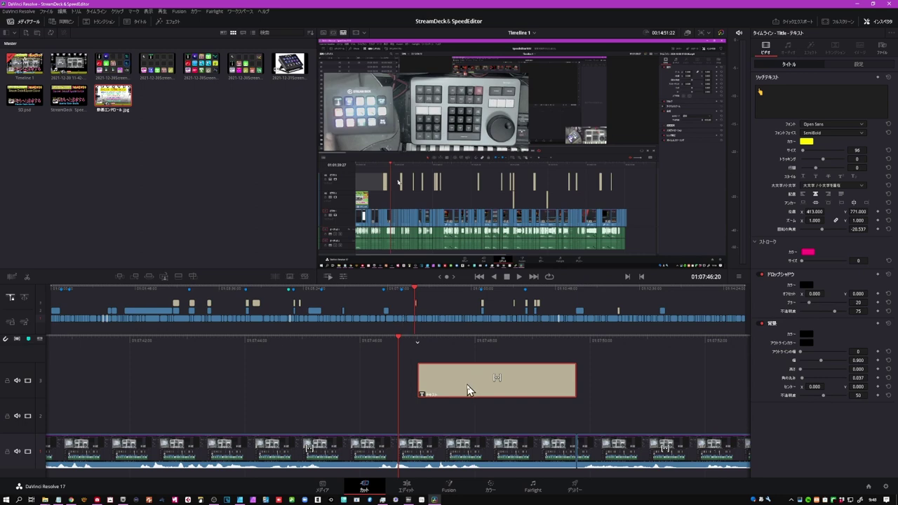
{"action": "mouse_move", "coordinate": [469, 390]}
{"action": "left_mouse_down"}
{"action": "mouse_move", "coordinate": [595, 386]}
{"action": "mouse_move", "coordinate": [554, 382]}
{"action": "left_mouse_up"}
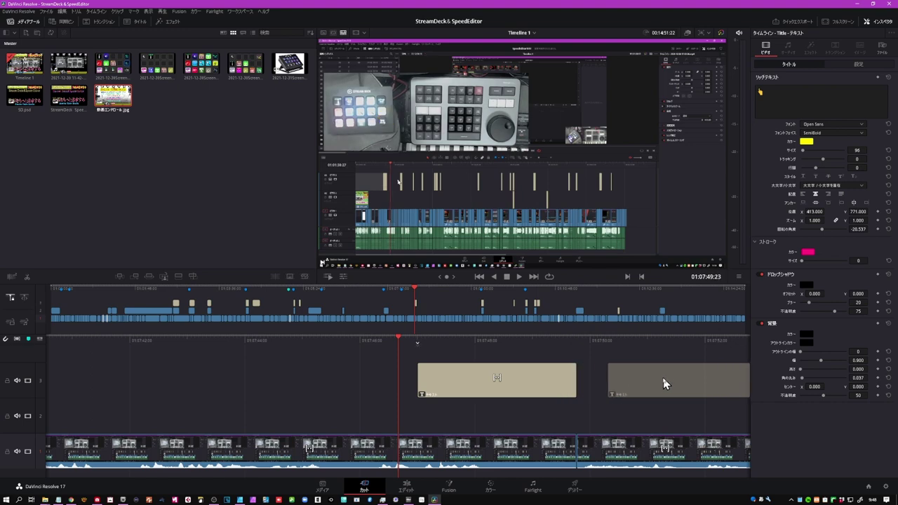
{"action": "left_click_drag", "start_coordinate": [554, 383], "coordinate": [762, 383]}
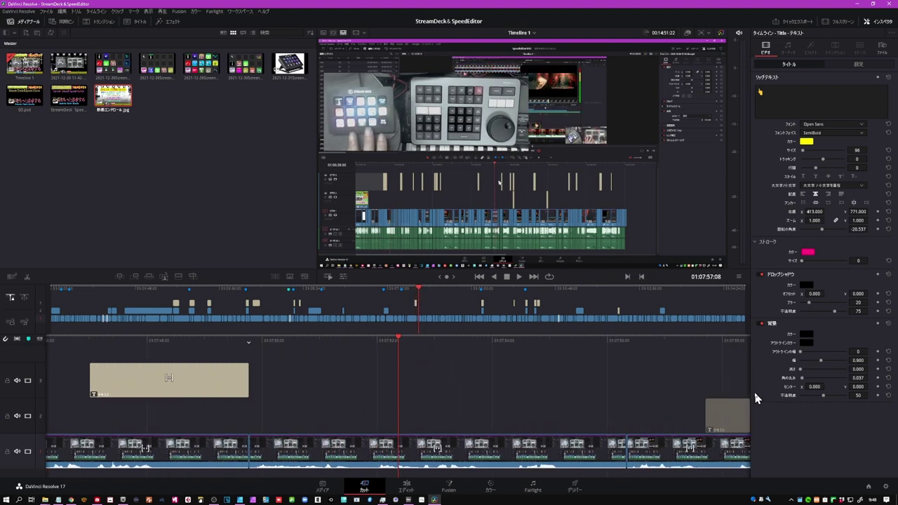
{"action": "mouse_move", "coordinate": [763, 383]}
{"action": "left_mouse_down"}
{"action": "mouse_move", "coordinate": [725, 392]}
{"action": "mouse_move", "coordinate": [512, 389]}
{"action": "left_mouse_up"}
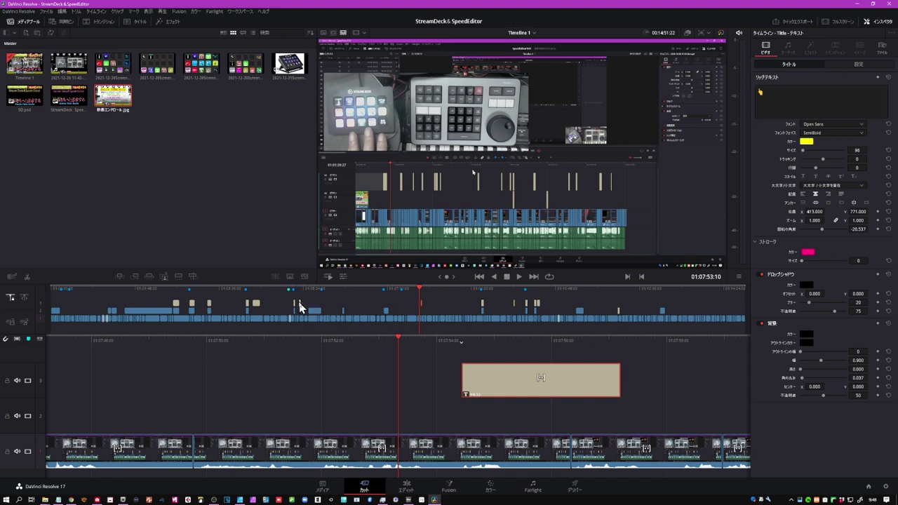
Step: Select the Stream Deck screenshot clip, scrub to the insertion point, and place it on V2 with F12
{"action": "left_click", "coordinate": [344, 315]}
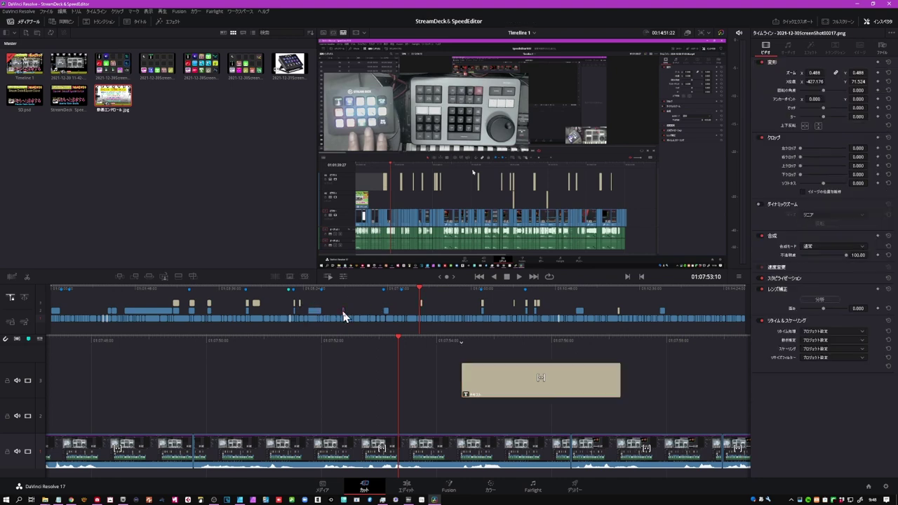
{"action": "left_click", "coordinate": [359, 316]}
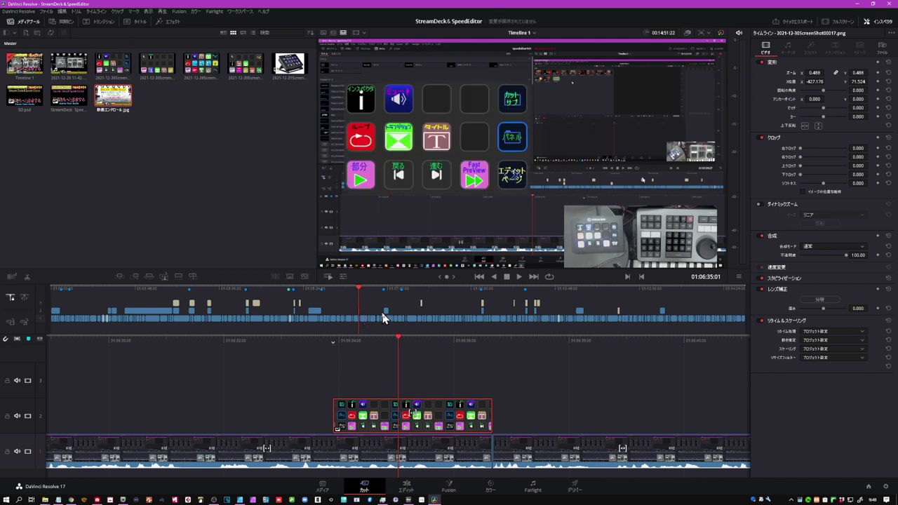
{"action": "left_click_drag", "start_coordinate": [387, 317], "coordinate": [371, 316]}
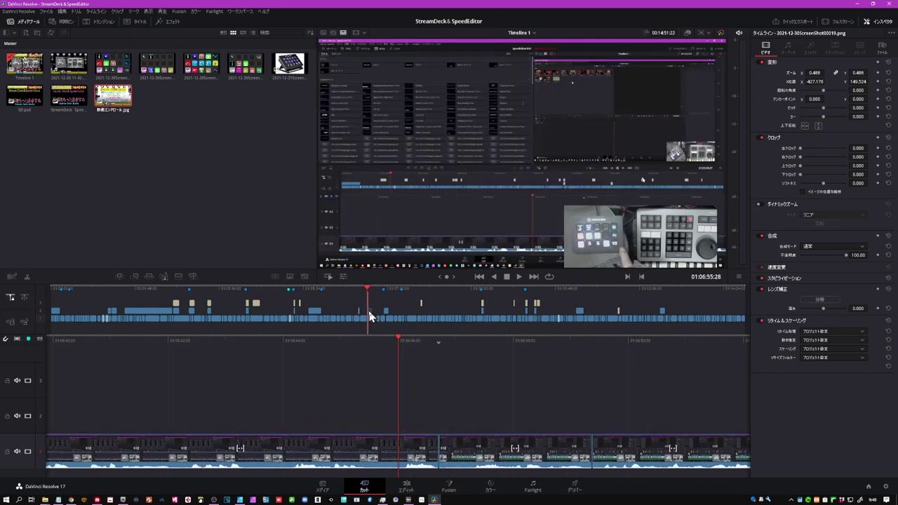
{"action": "key", "text": "F12"}
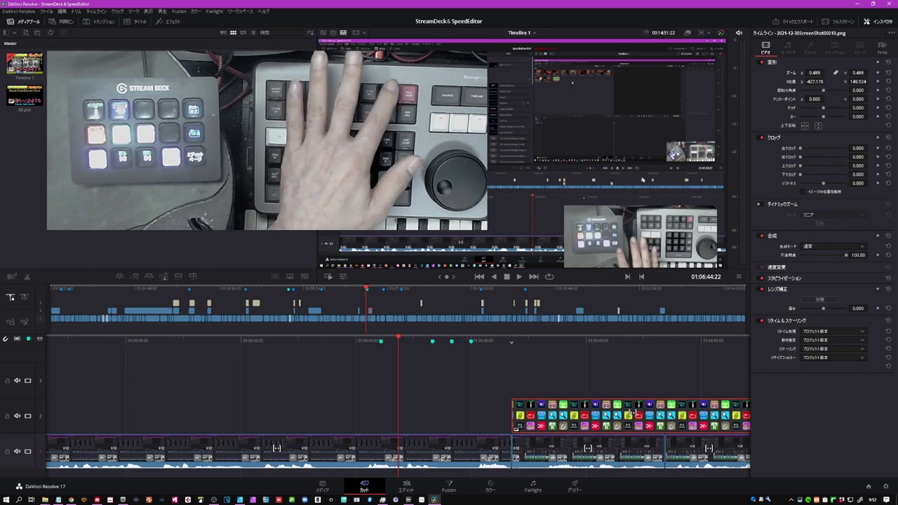
Step: Switch the marker colour from cyan to red and confirm with Enter
{"action": "key", "text": "ctrl+alt+c"}
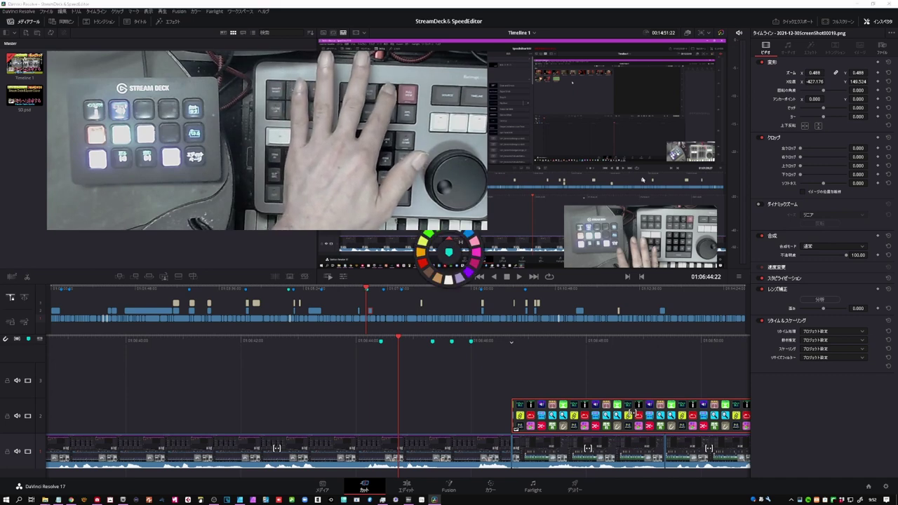
{"action": "scroll", "coordinate": [449, 259], "scroll_direction": "down", "scroll_amount": 5}
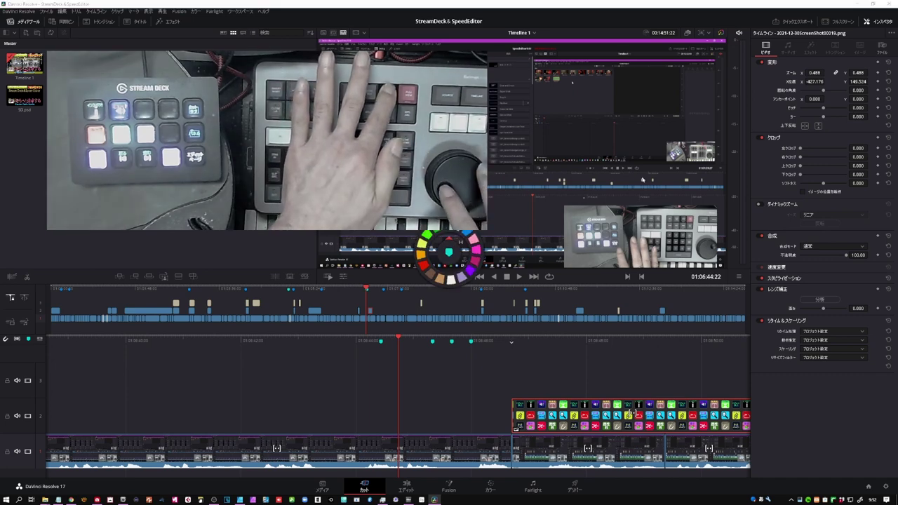
{"action": "scroll", "coordinate": [449, 258], "scroll_direction": "down", "scroll_amount": 2}
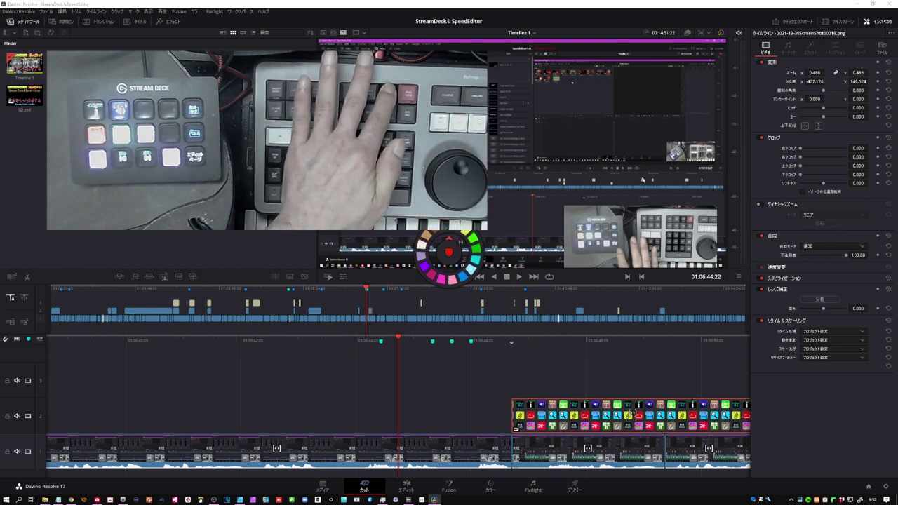
{"action": "key", "text": "Return"}
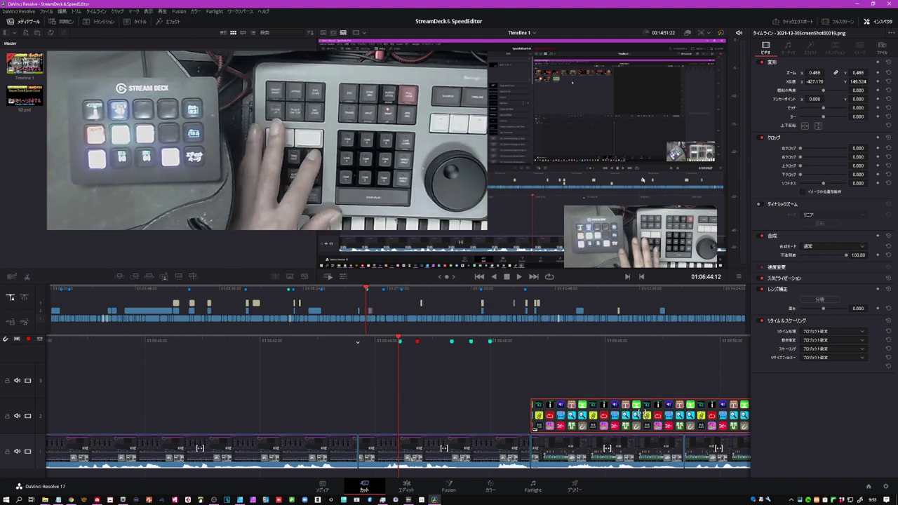
Step: Enter Trim mode on the track 1 edit and move it several frames later
{"action": "key", "text": "t"}
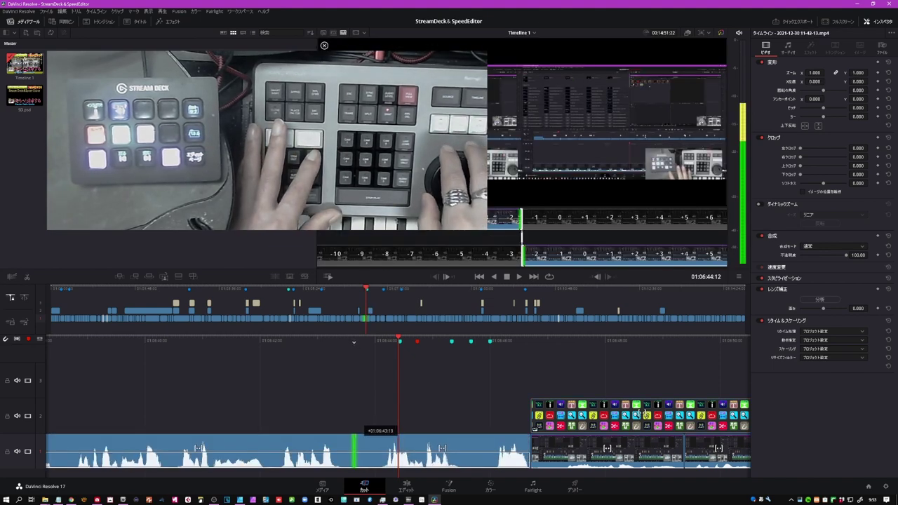
{"action": "key", "text": "period"}
{"action": "key", "text": "period"}
{"action": "key", "text": "period"}
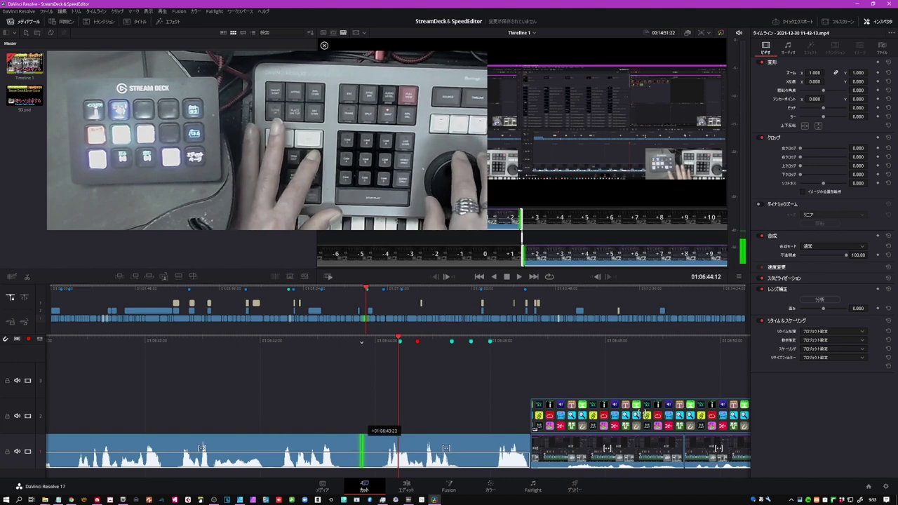
{"action": "key", "text": "Escape"}
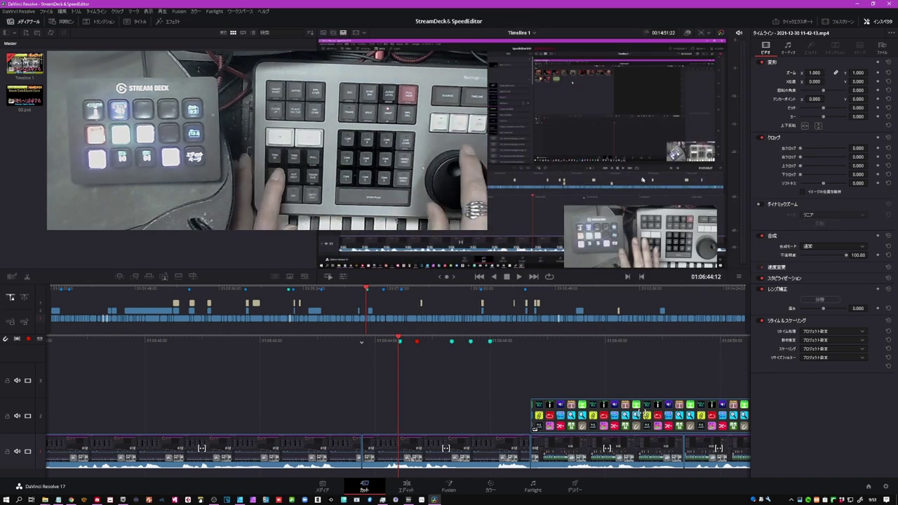
Step: Nudge the left clip's out point back one frame, then forward two frames, and exit Trim
{"action": "key", "text": "period"}
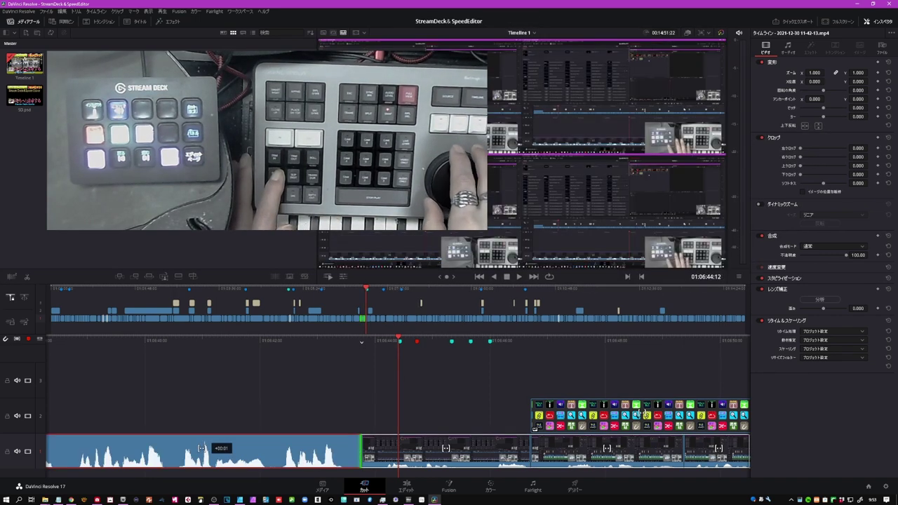
{"action": "key", "text": "comma"}
{"action": "key", "text": "comma"}
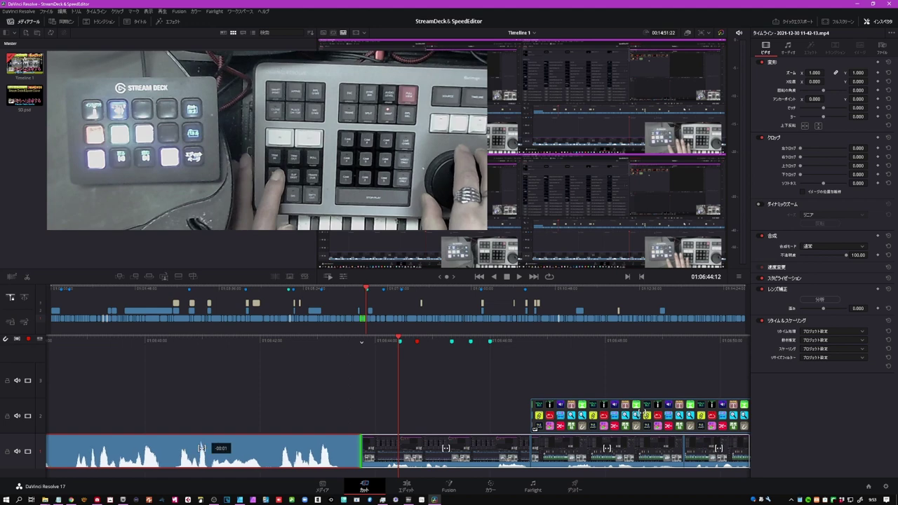
{"action": "key", "text": "period"}
{"action": "key", "text": "period"}
{"action": "key", "text": "period"}
{"action": "key", "text": "period"}
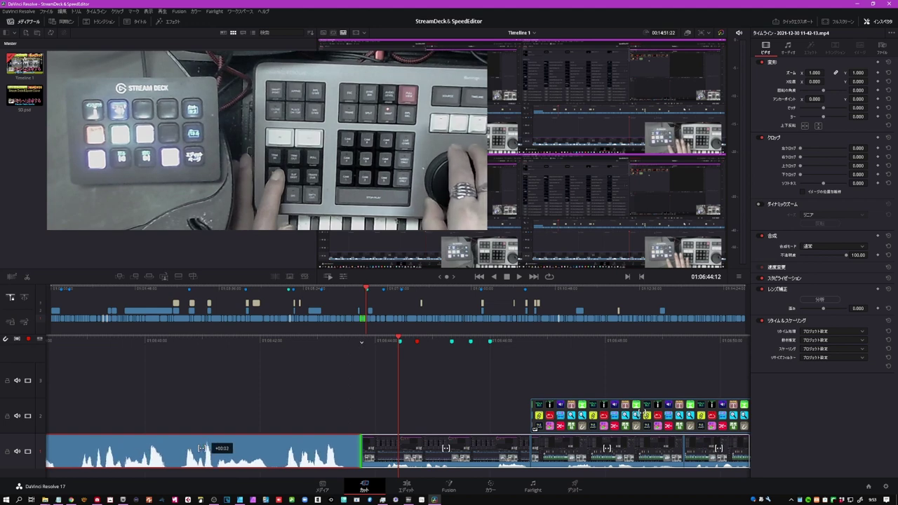
{"action": "key", "text": "period"}
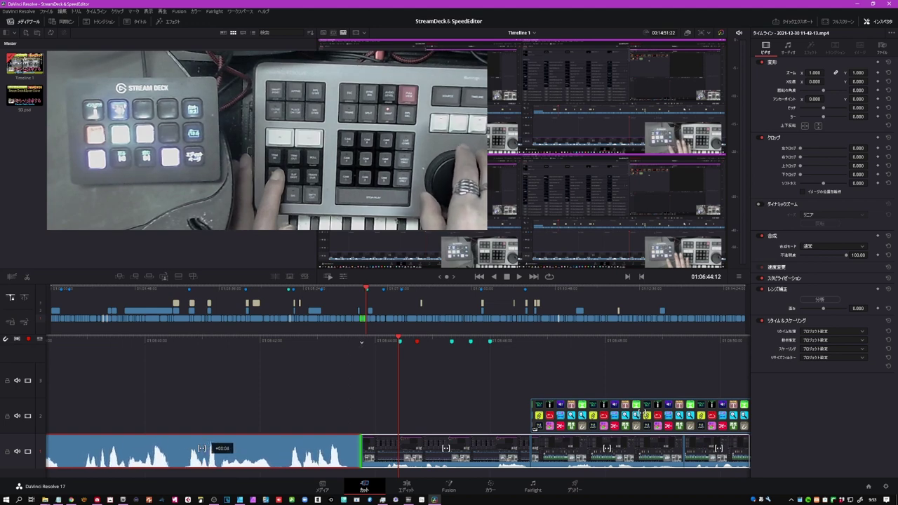
{"action": "key", "text": "Escape"}
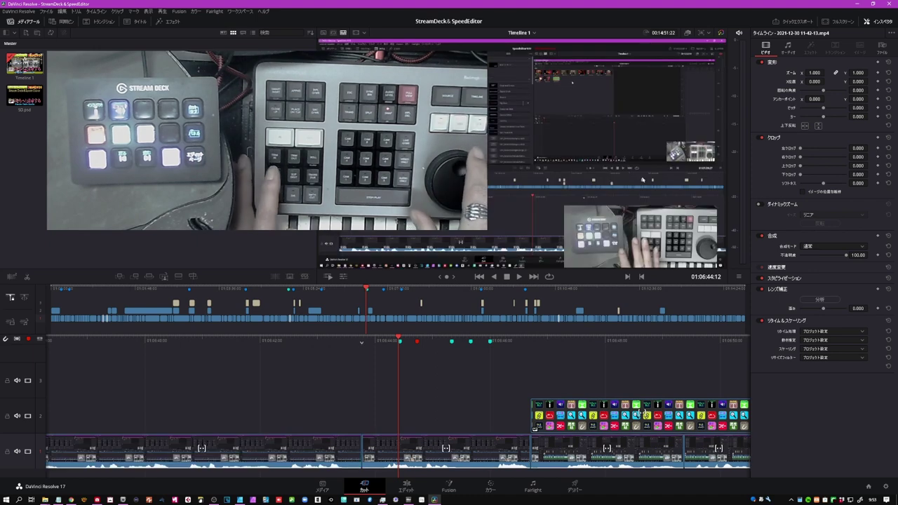
{"action": "key", "text": "t"}
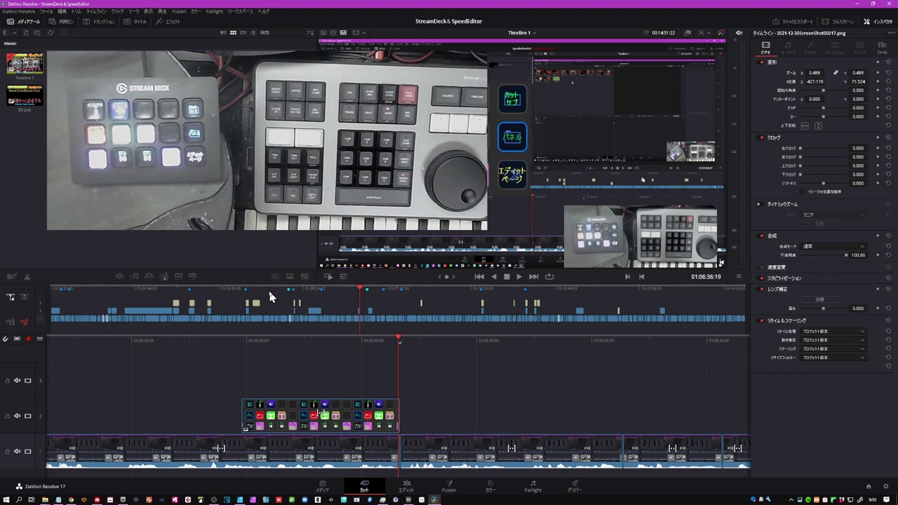
Step: Start Fast Review playback of the whole edited timeline
{"action": "left_click", "coordinate": [326, 278]}
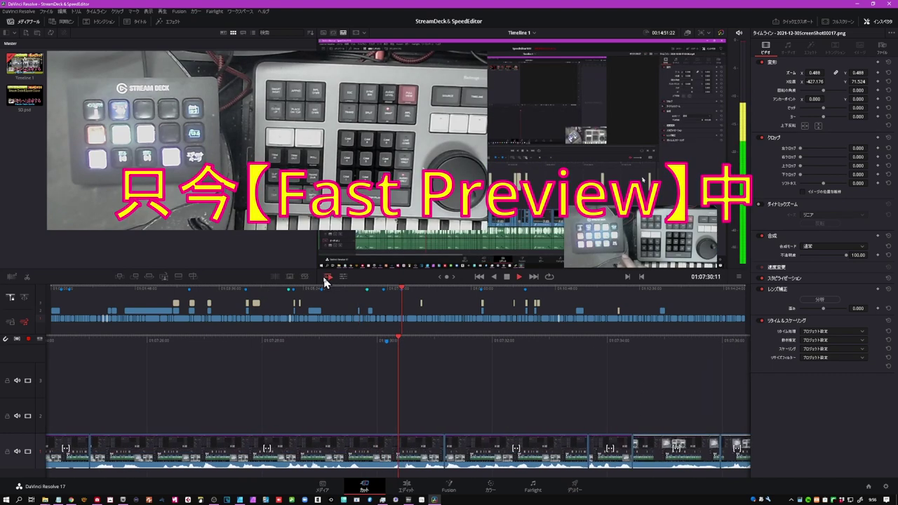